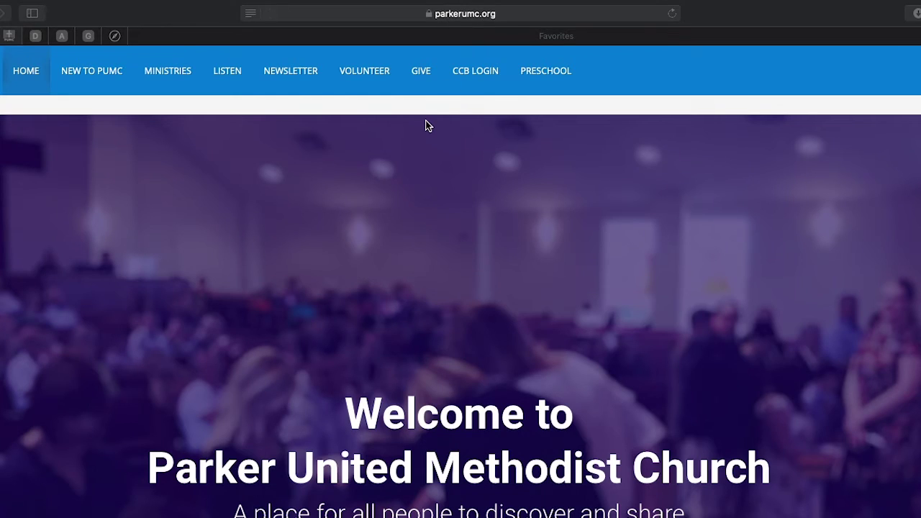
Step: Go to the church's giving page and enter a gift amount of 1.00
left_click(422, 71)
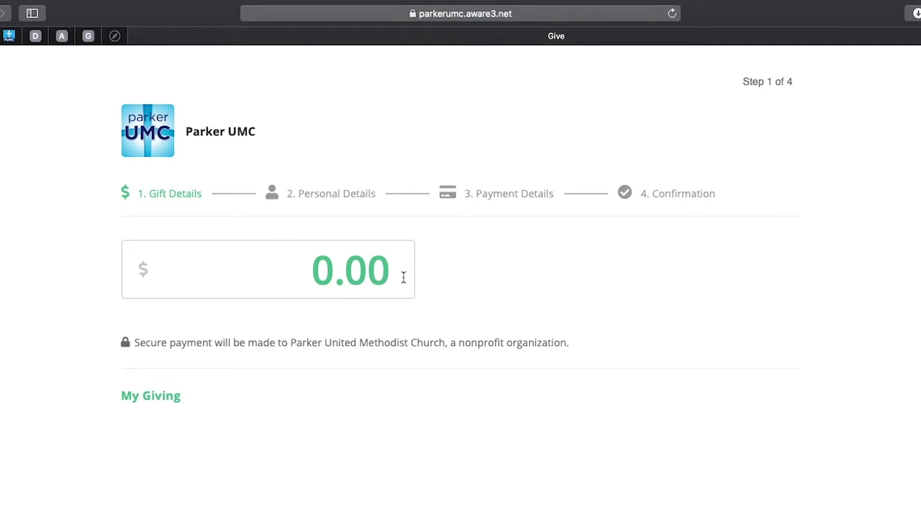
left_click(398, 273)
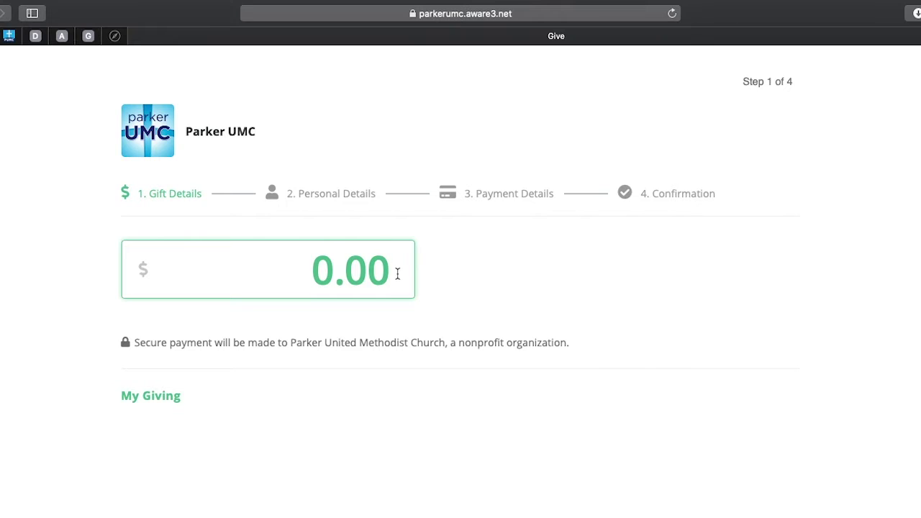
type("1")
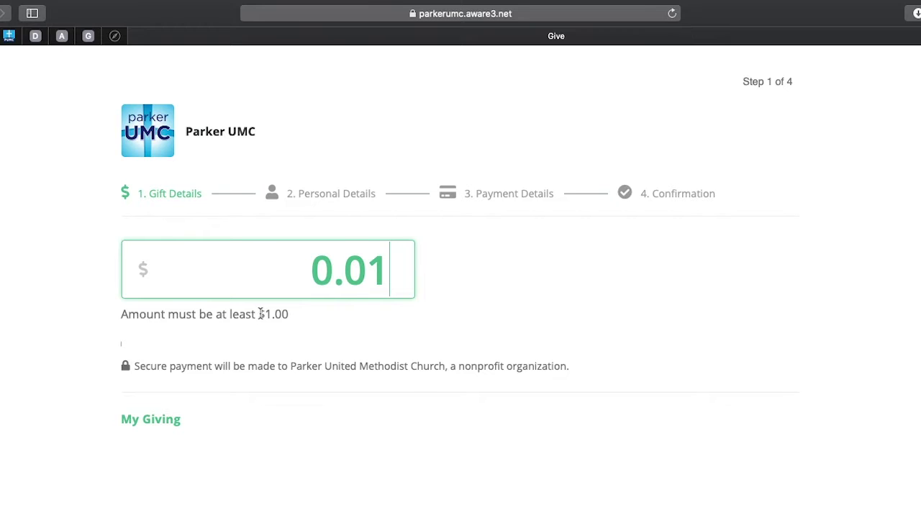
type("00")
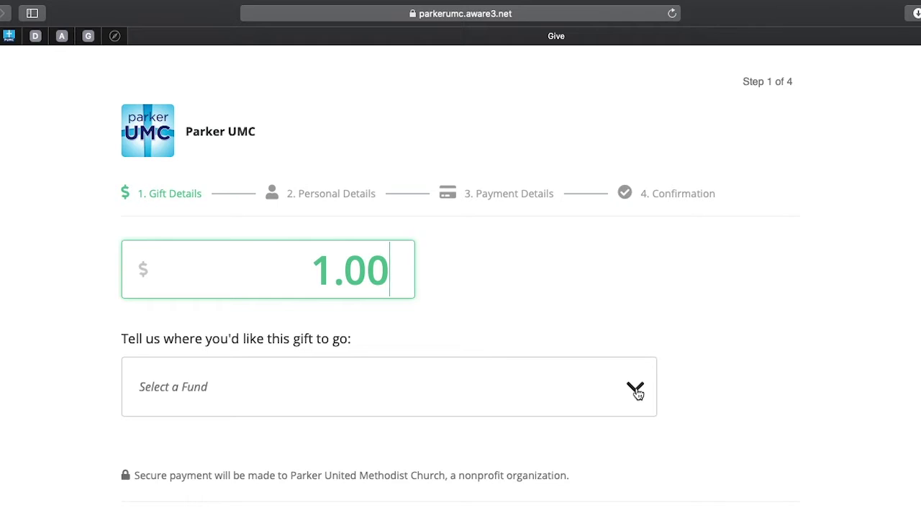
left_click(637, 392)
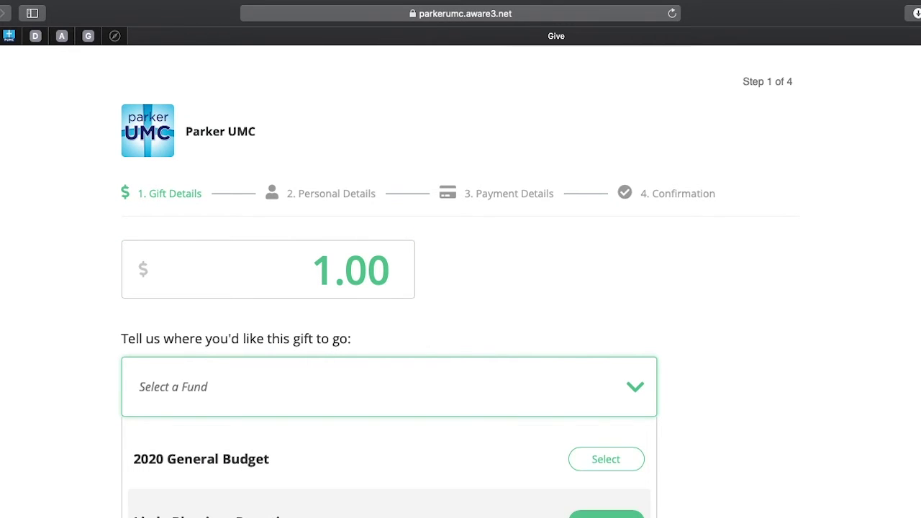
Step: Pick 2020 General Budget from the list of funds
scroll(389, 468, "down", 5)
scroll(389, 467, "down", 10)
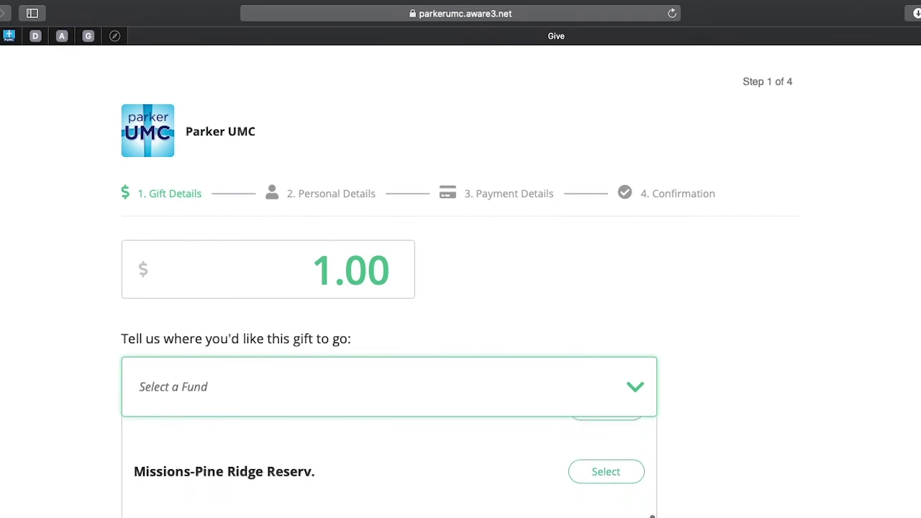
scroll(388, 468, "down", 5)
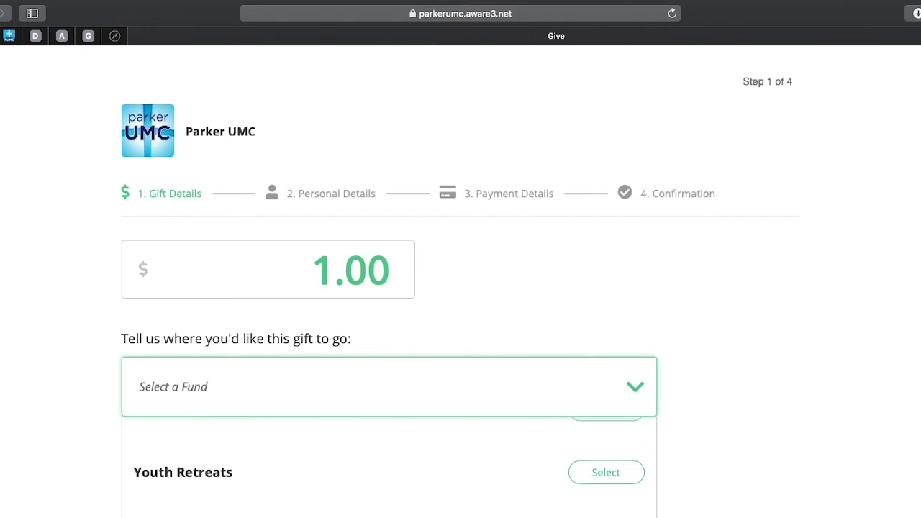
scroll(389, 468, "down", 2)
scroll(389, 468, "up", 2)
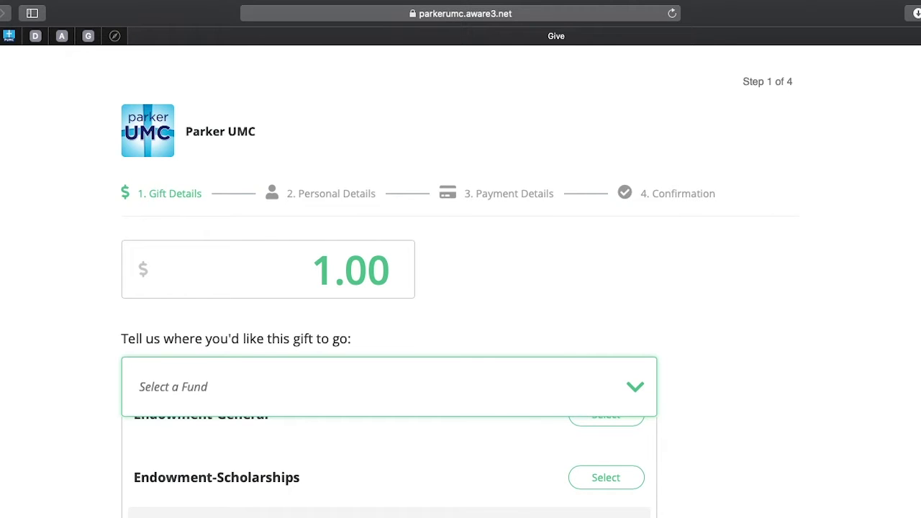
scroll(389, 468, "up", 6)
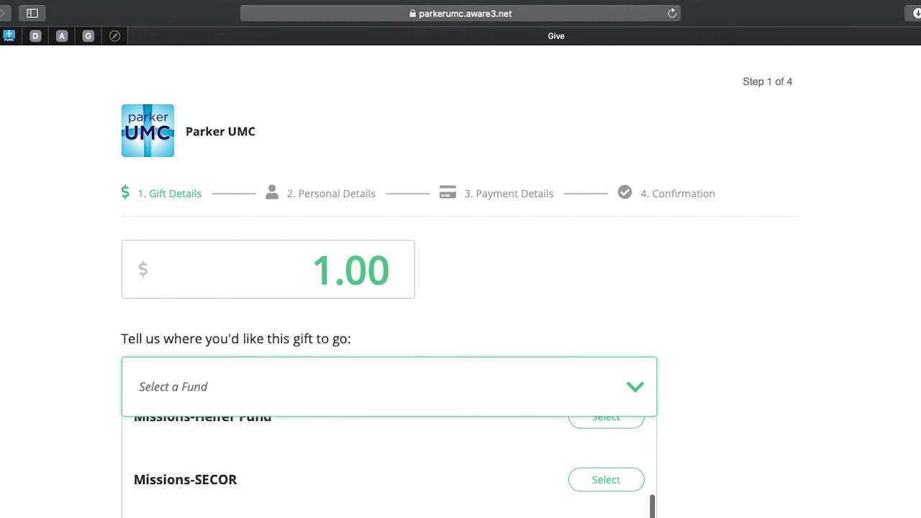
scroll(237, 458, "up", 5)
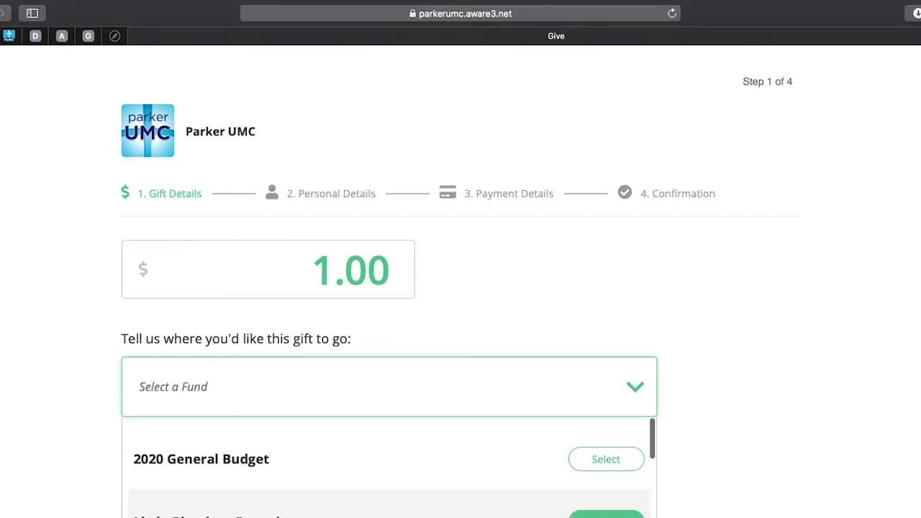
left_click(237, 458)
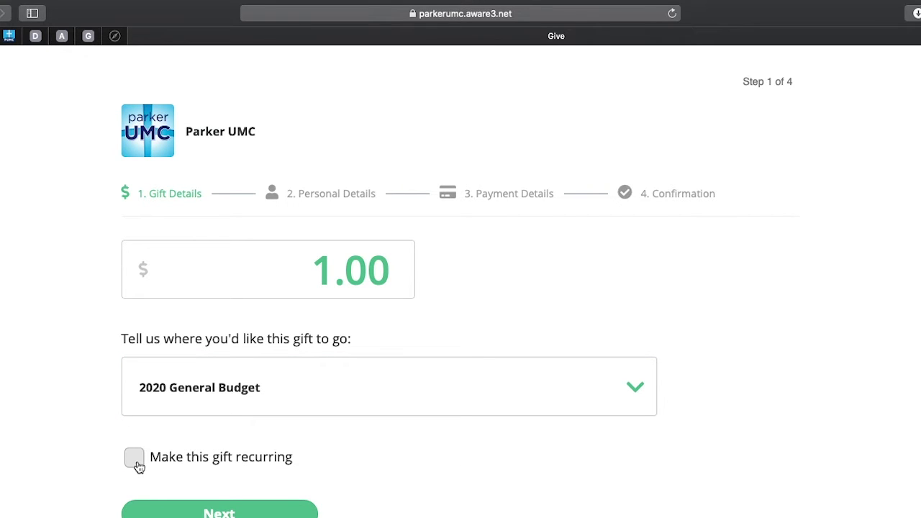
Step: Turn on 'Make this gift recurring', keeping Weekly frequency and Unlimited total occurrences
left_click(135, 461)
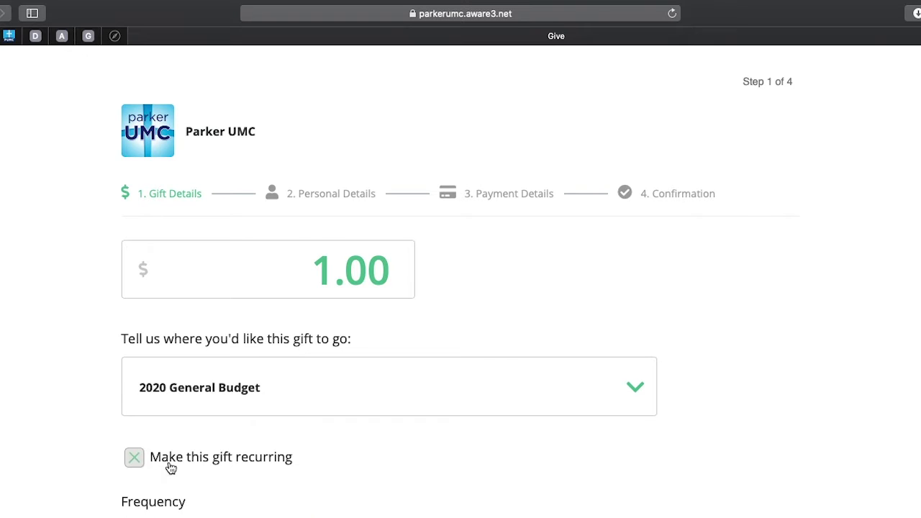
scroll(460, 508, "down", 1)
scroll(459, 508, "down", 4)
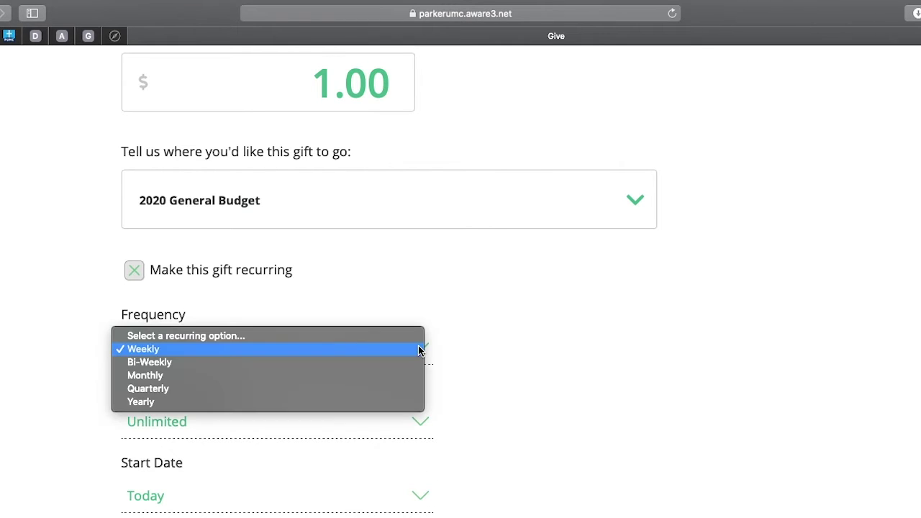
left_click(420, 350)
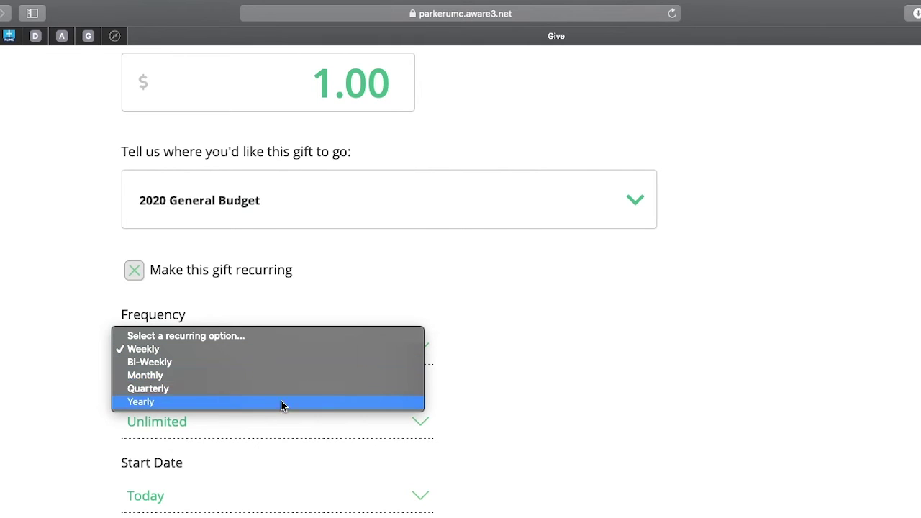
left_click(480, 344)
left_click(415, 424)
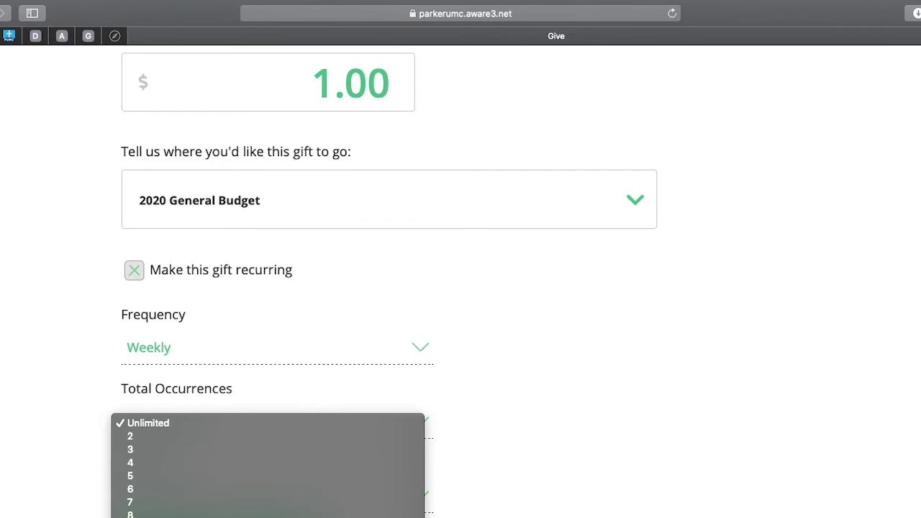
left_click(511, 461)
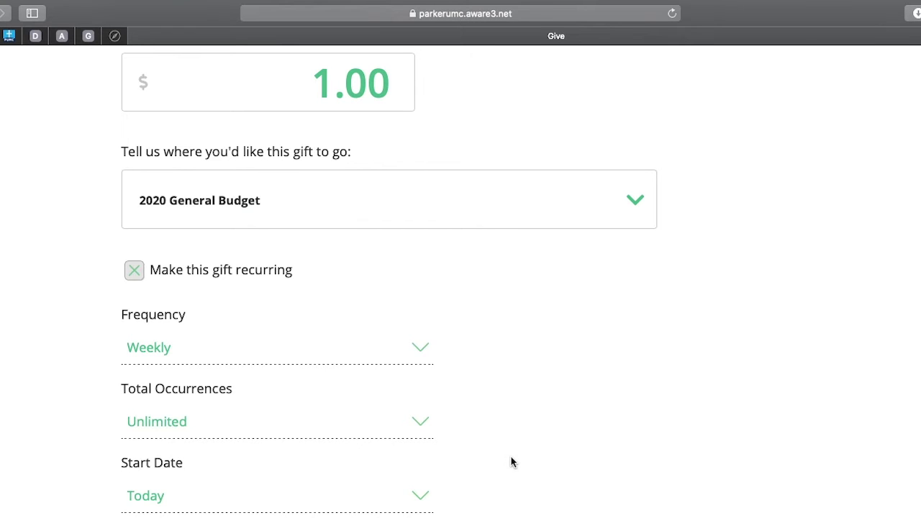
scroll(424, 504, "down", 3)
Step: Keep the start date as Today and set Total Occurrences to 2
left_click(418, 369)
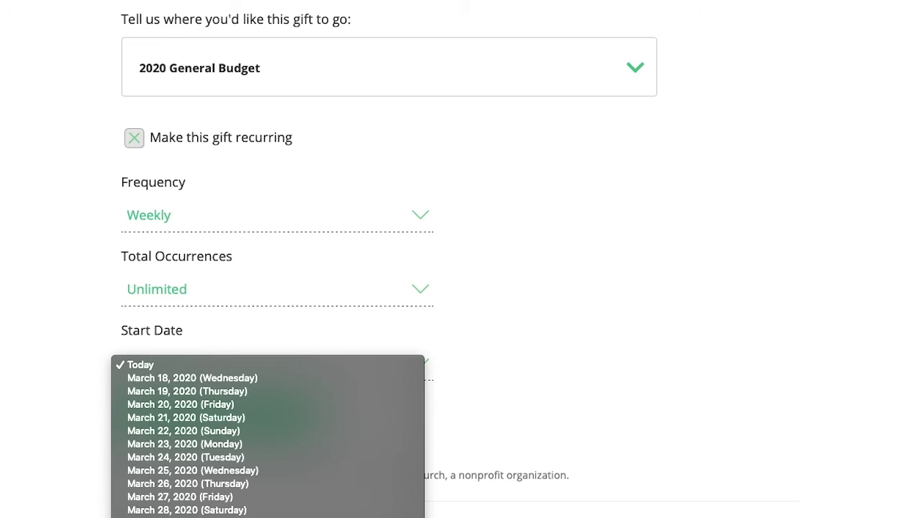
left_click(506, 362)
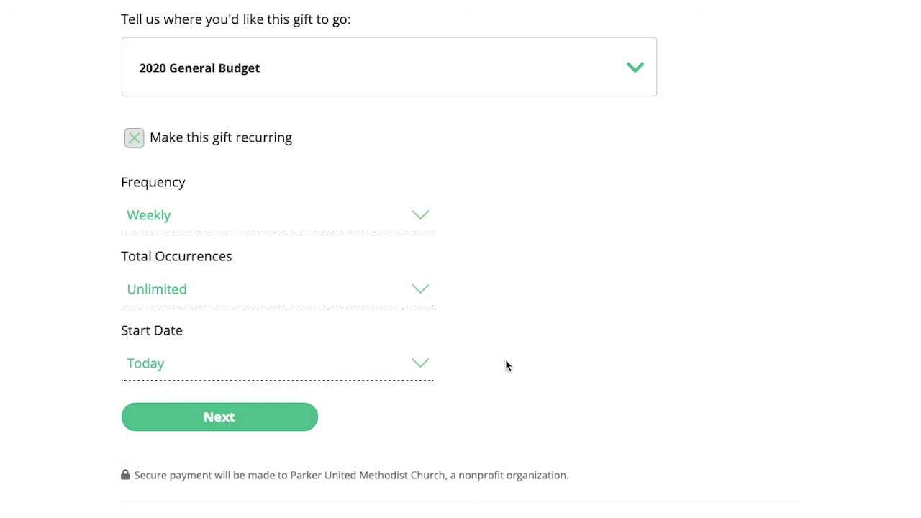
left_click(415, 298)
left_click(204, 309)
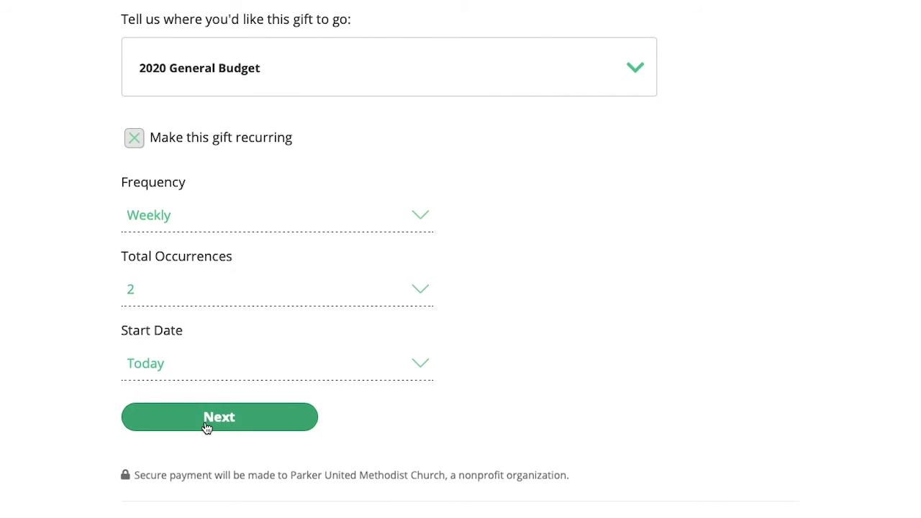
left_click(201, 420)
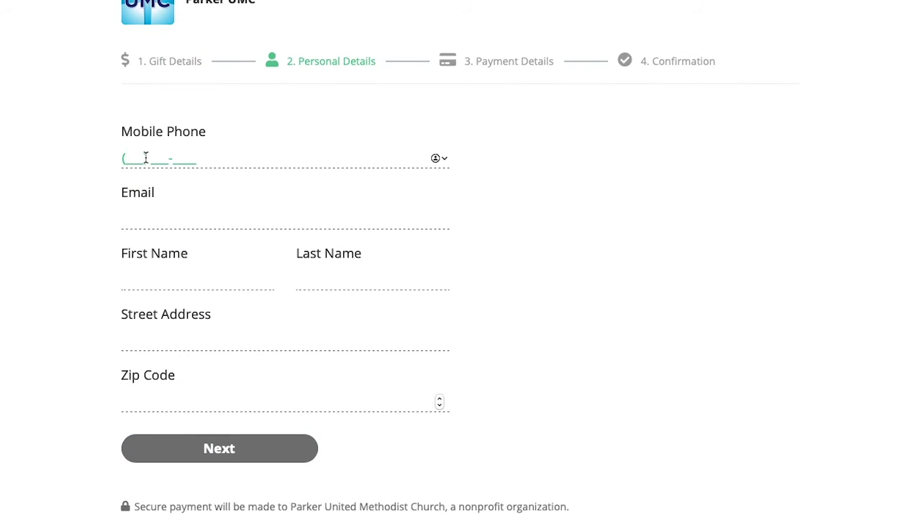
Step: Enter the donor's mobile phone number, e-mail address and zip code
type("303) ")
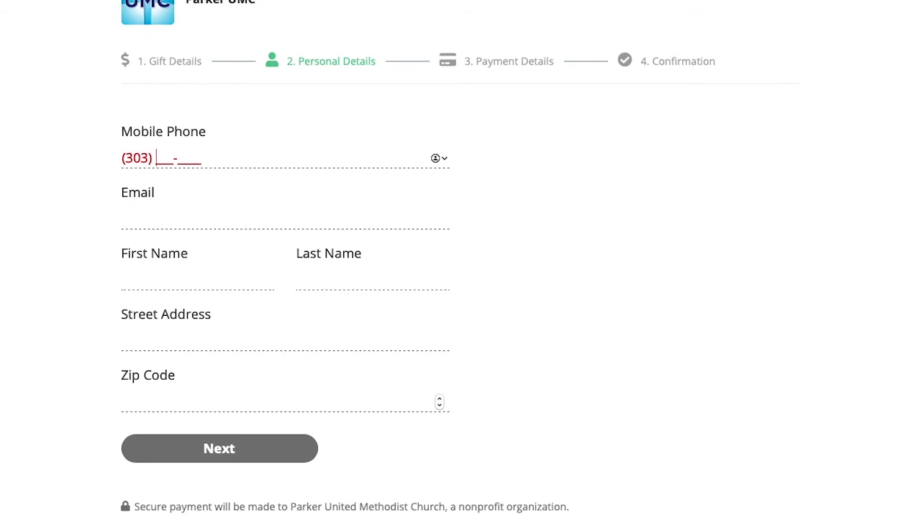
type("777-7777")
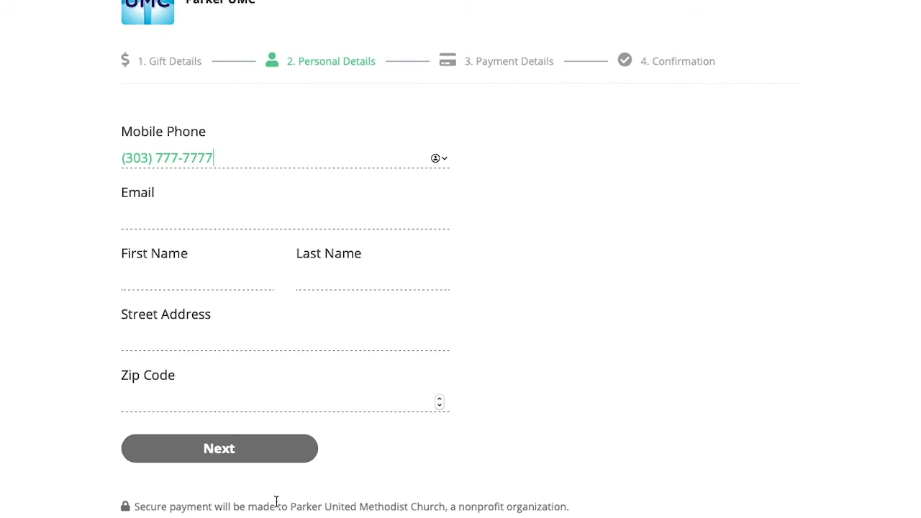
left_click(165, 221)
type("mymail")
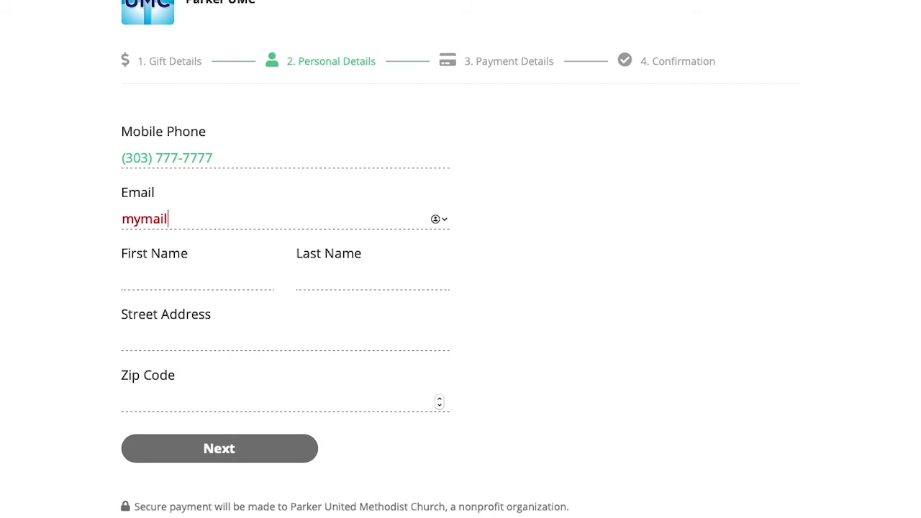
type("@mymail.com")
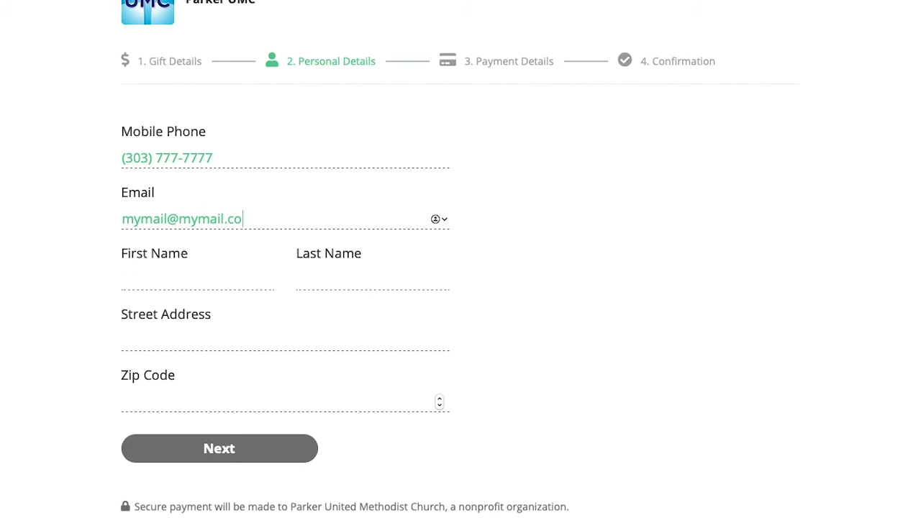
left_click(225, 409)
type("99999")
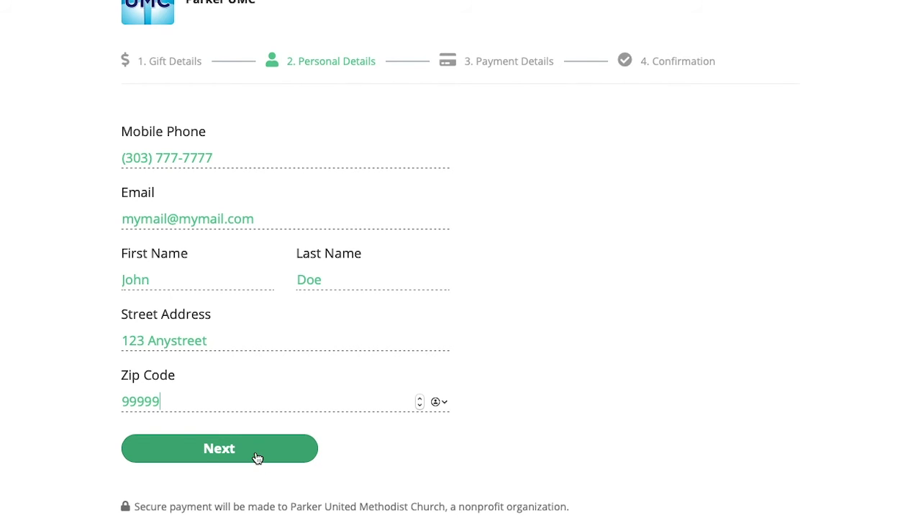
left_click(202, 454)
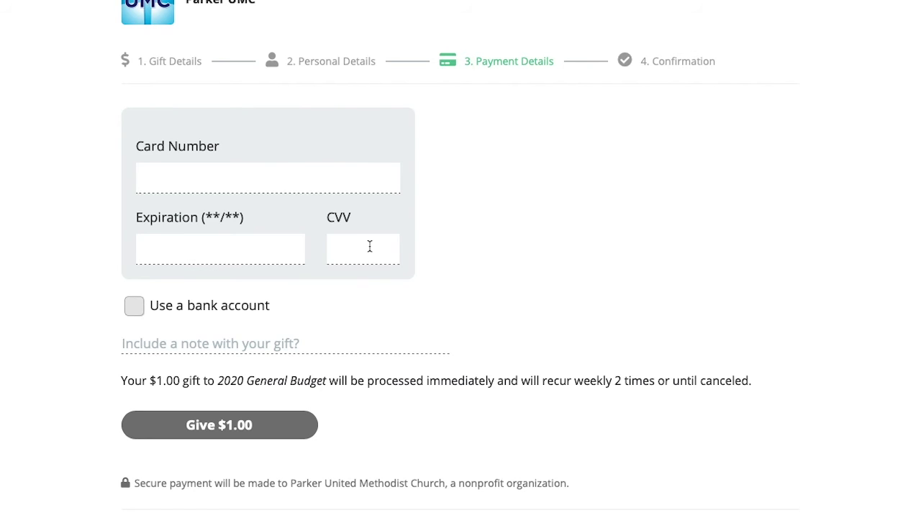
Step: Pay from a Checking bank account instead of a card
left_click(134, 308)
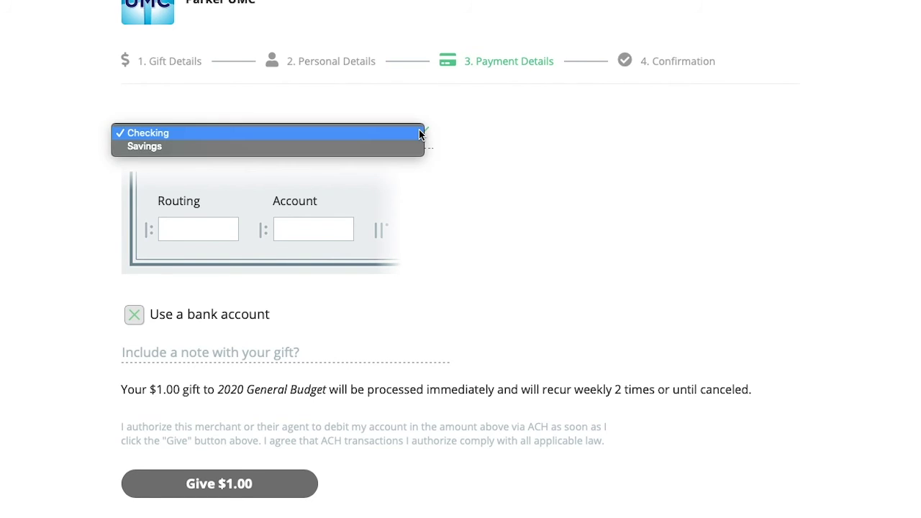
left_click(309, 135)
left_click(186, 230)
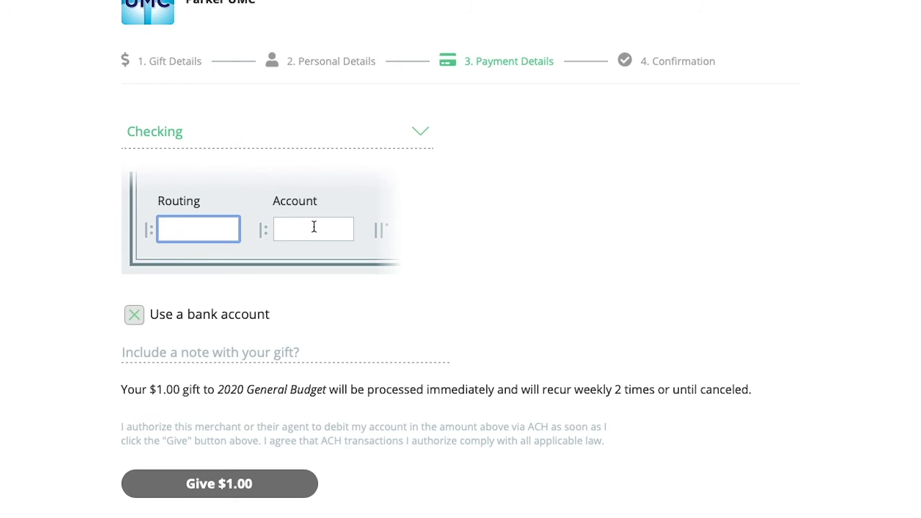